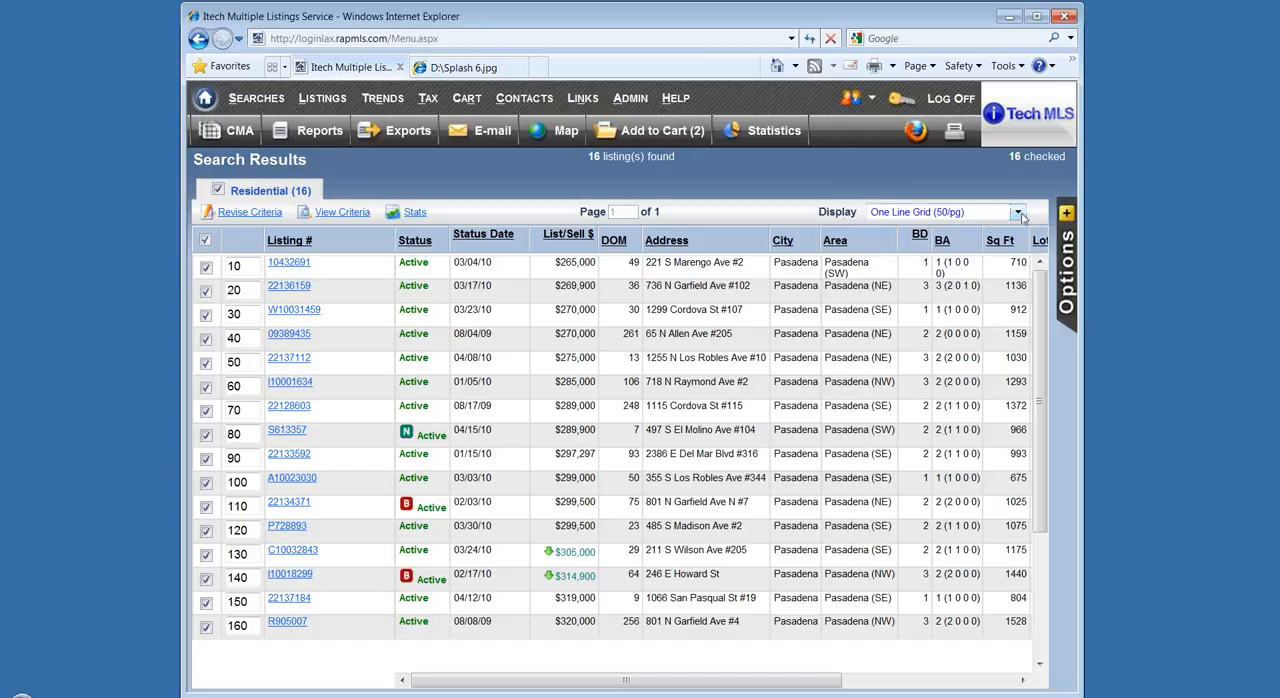
Switch the search results display to Gallery (15/pg), accepting the loss of the selected sort order, and browse the listing photos.
left_click(1017, 212)
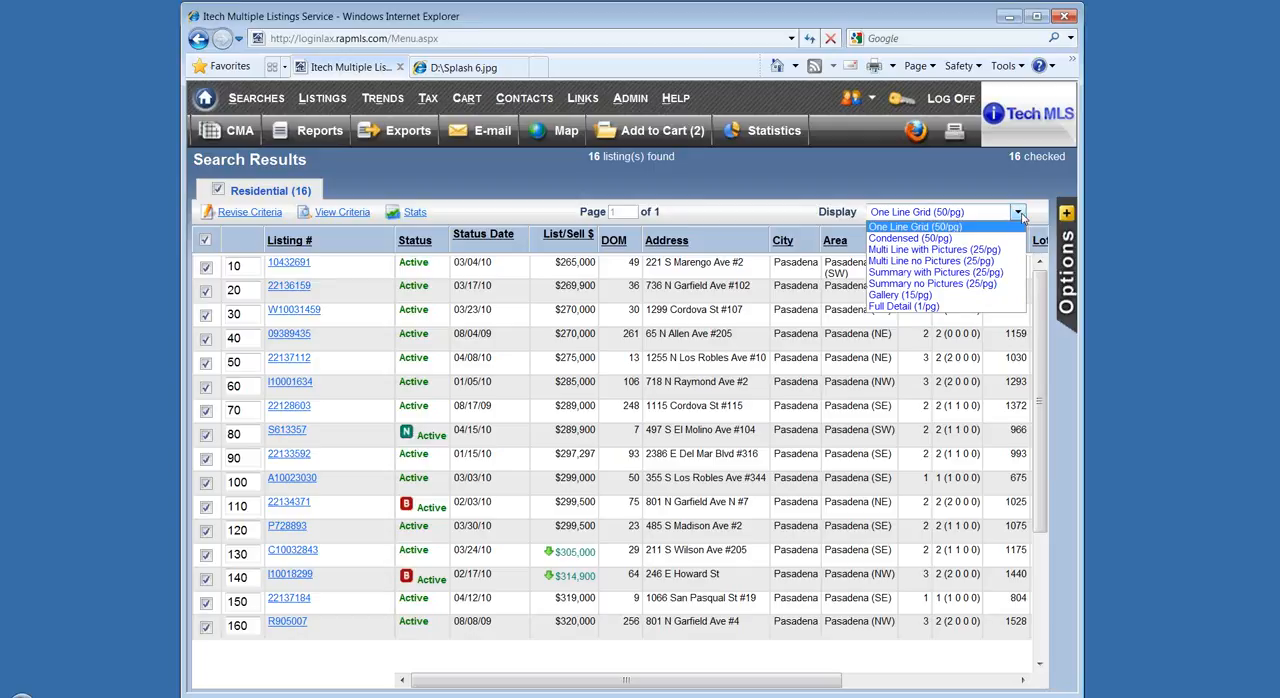
left_click(998, 296)
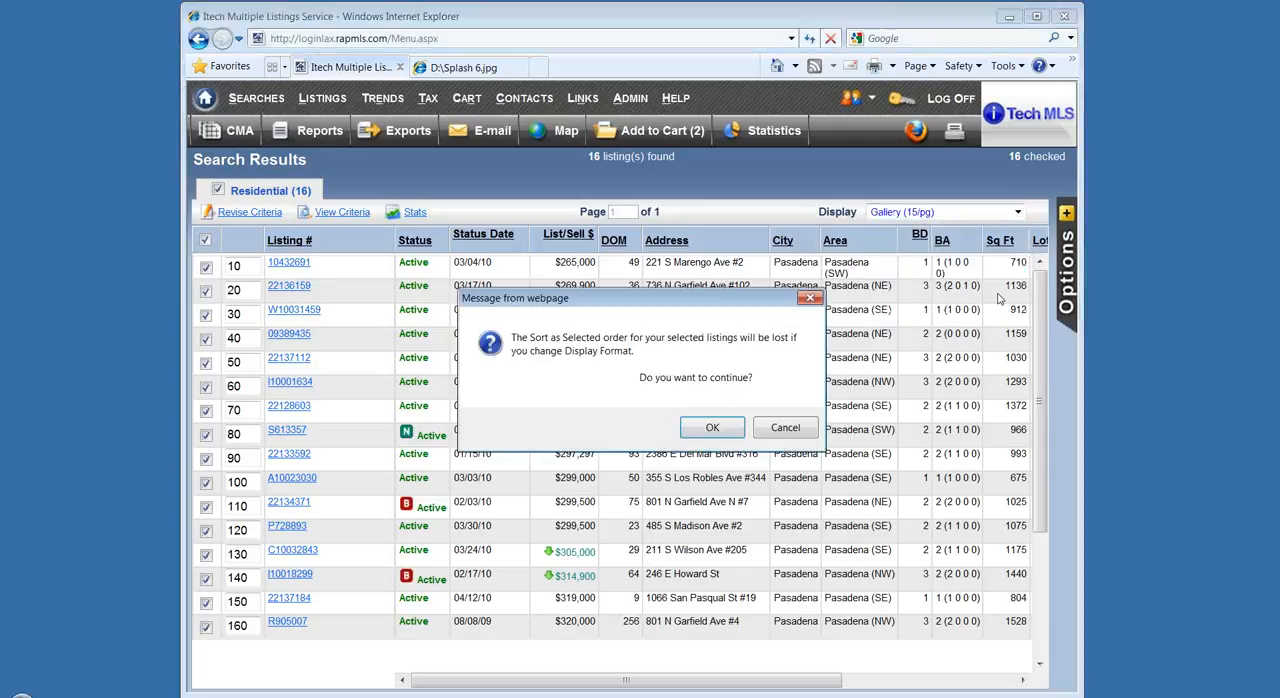
left_click(713, 428)
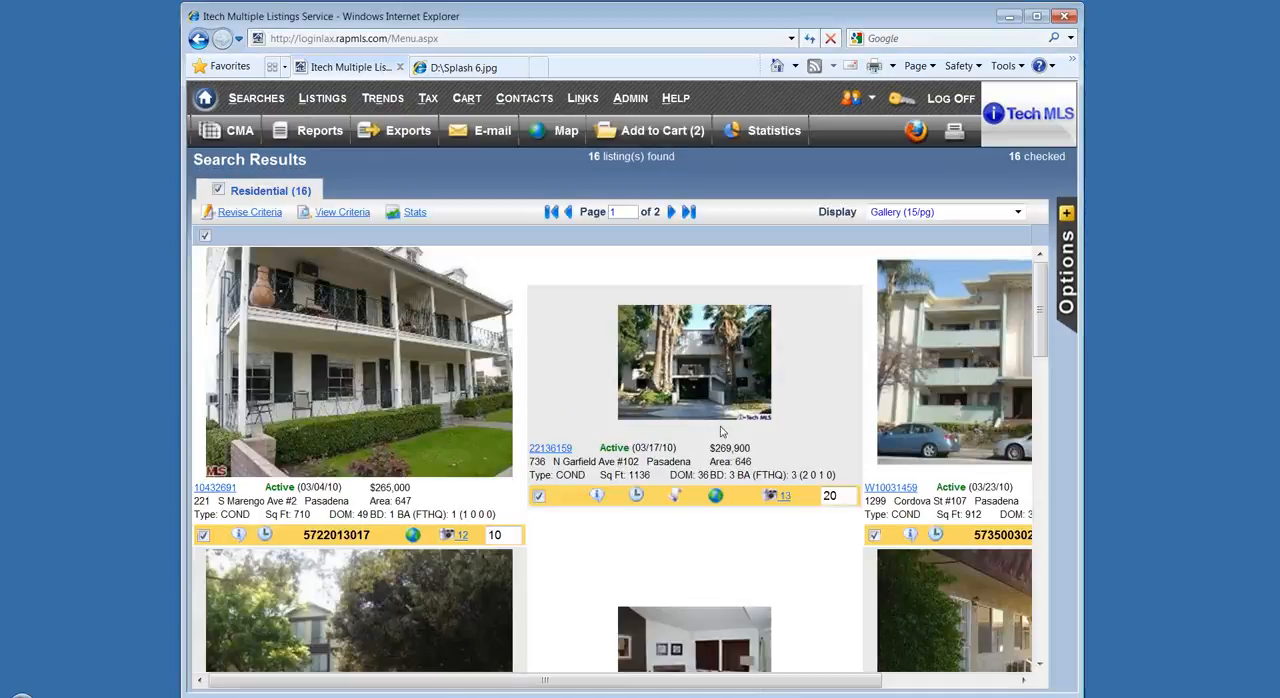
scroll(722, 430, "down", 5)
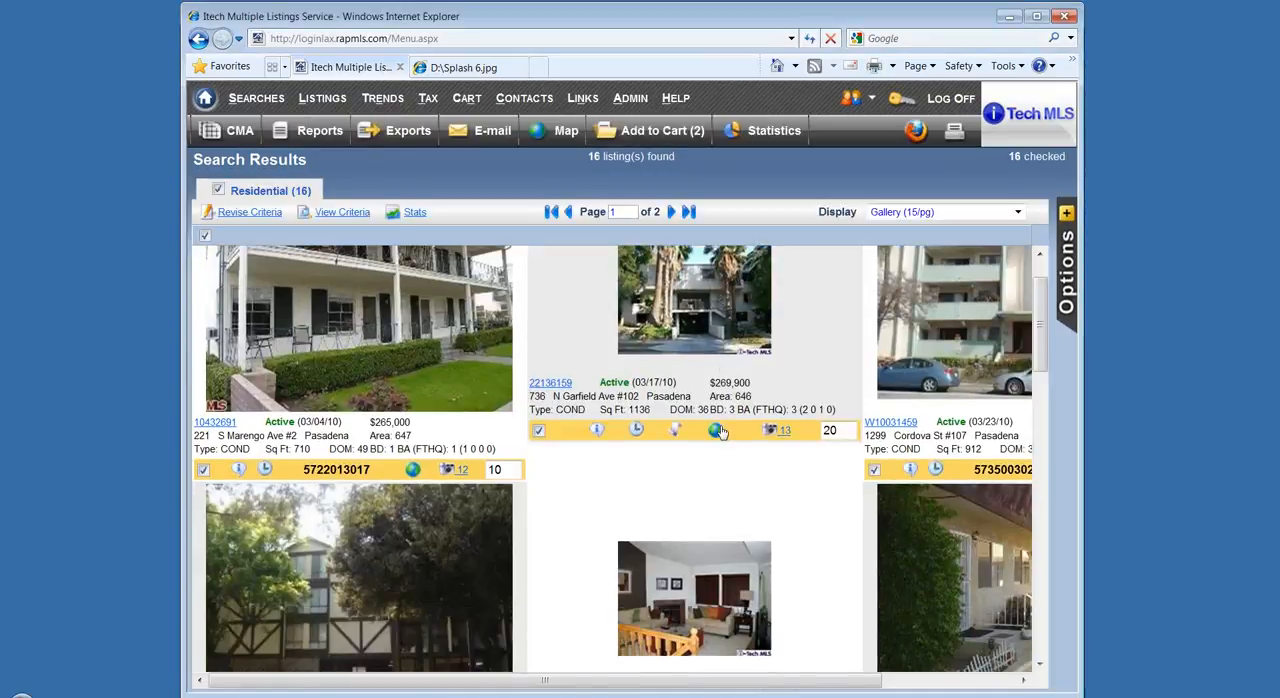
scroll(722, 430, "down", 5)
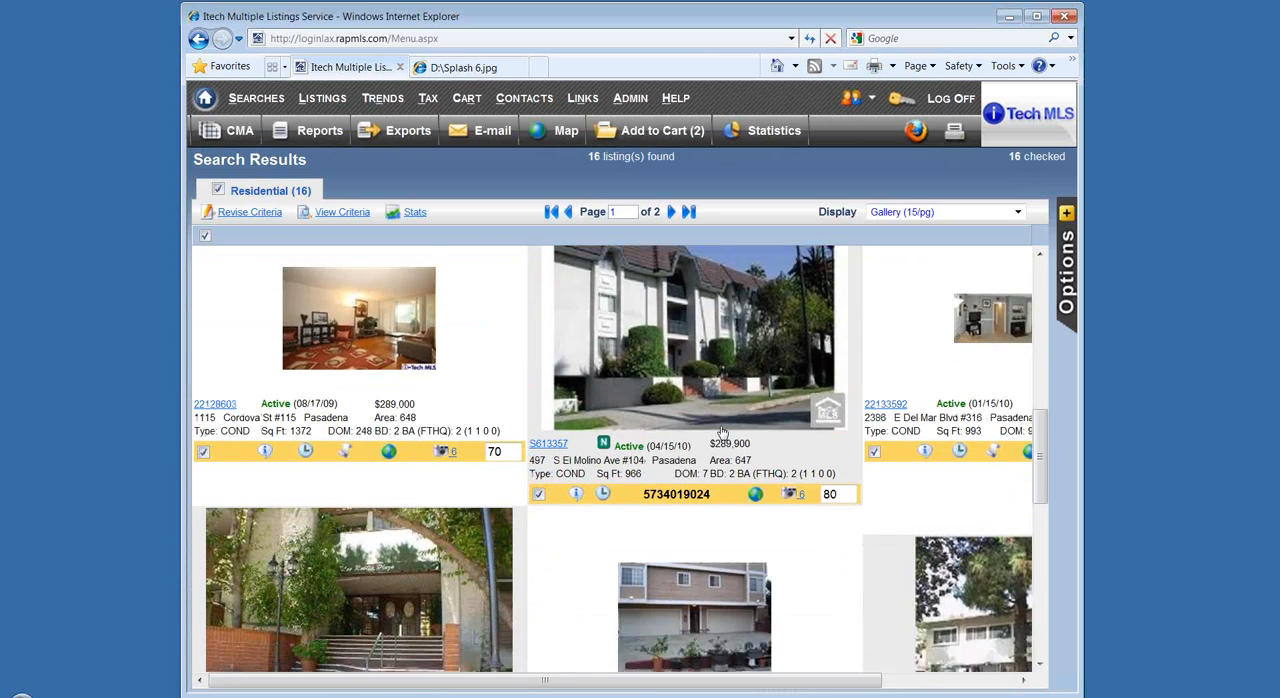
scroll(722, 430, "down", 3)
scroll(722, 430, "up", 5)
scroll(722, 430, "up", 5)
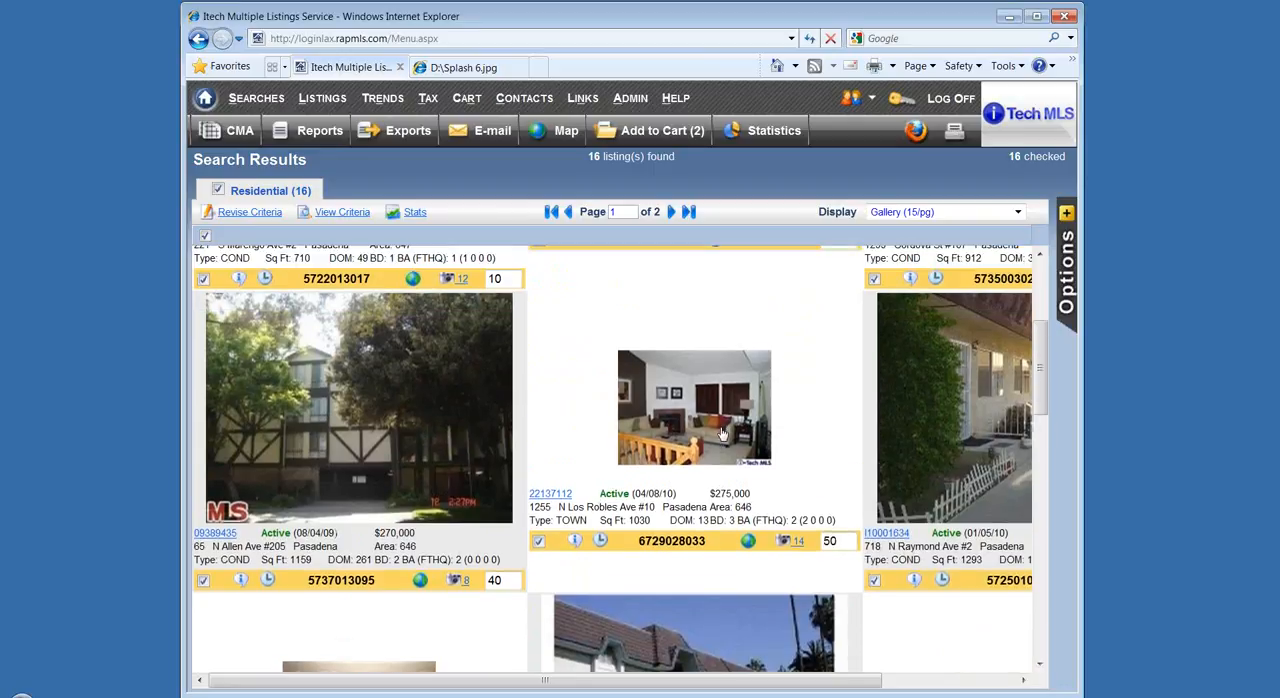
View several photos in the picture gallery of listing 22137112, including the dining area and patio, and close the gallery.
left_click(798, 542)
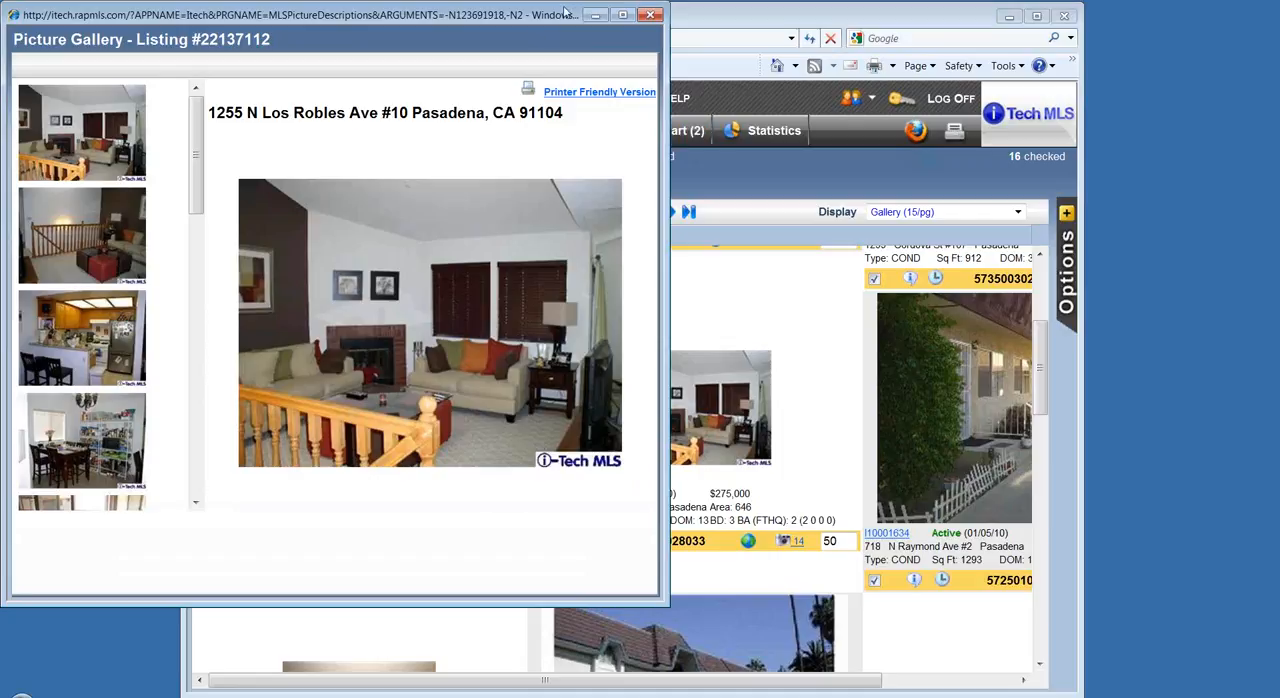
left_click(73, 265)
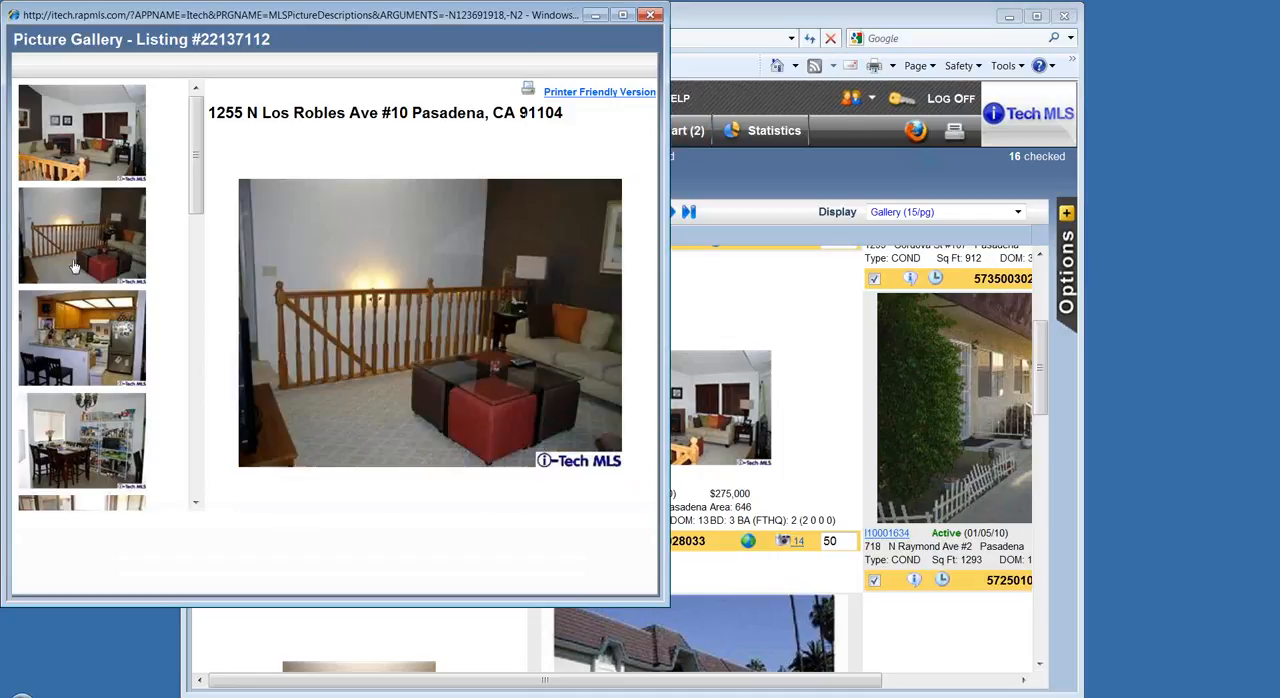
left_click(70, 415)
left_click_drag(197, 200, 201, 252)
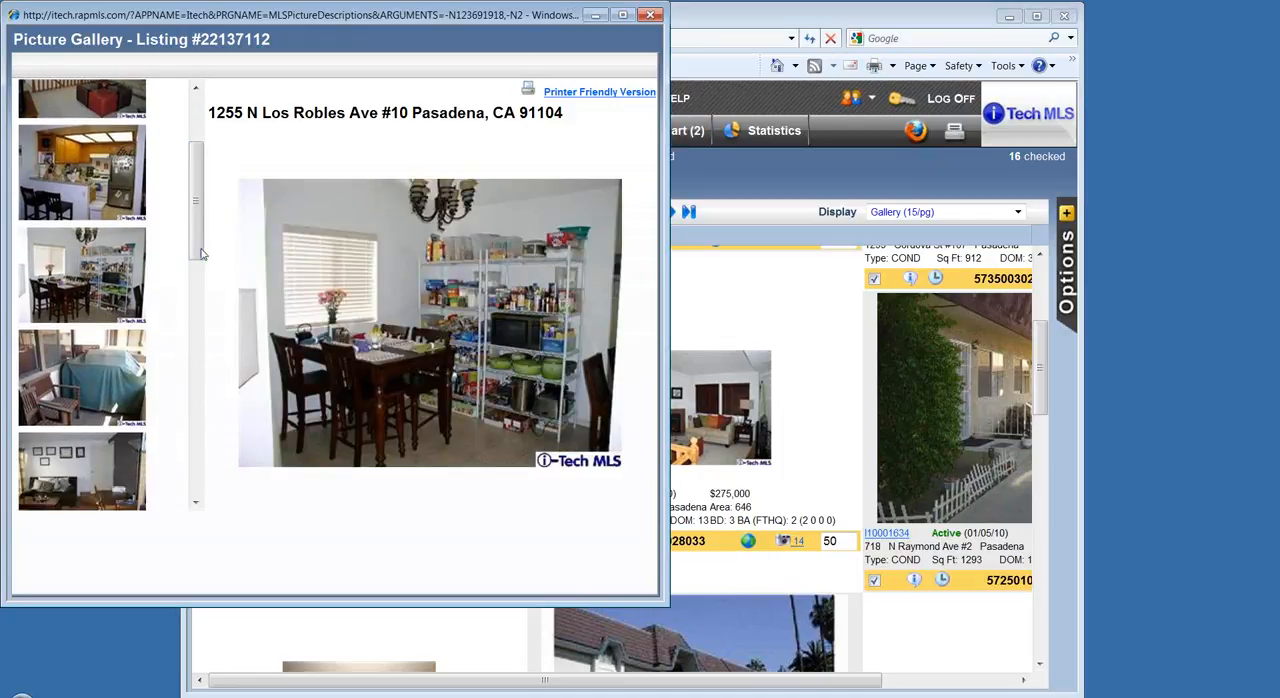
left_click(102, 398)
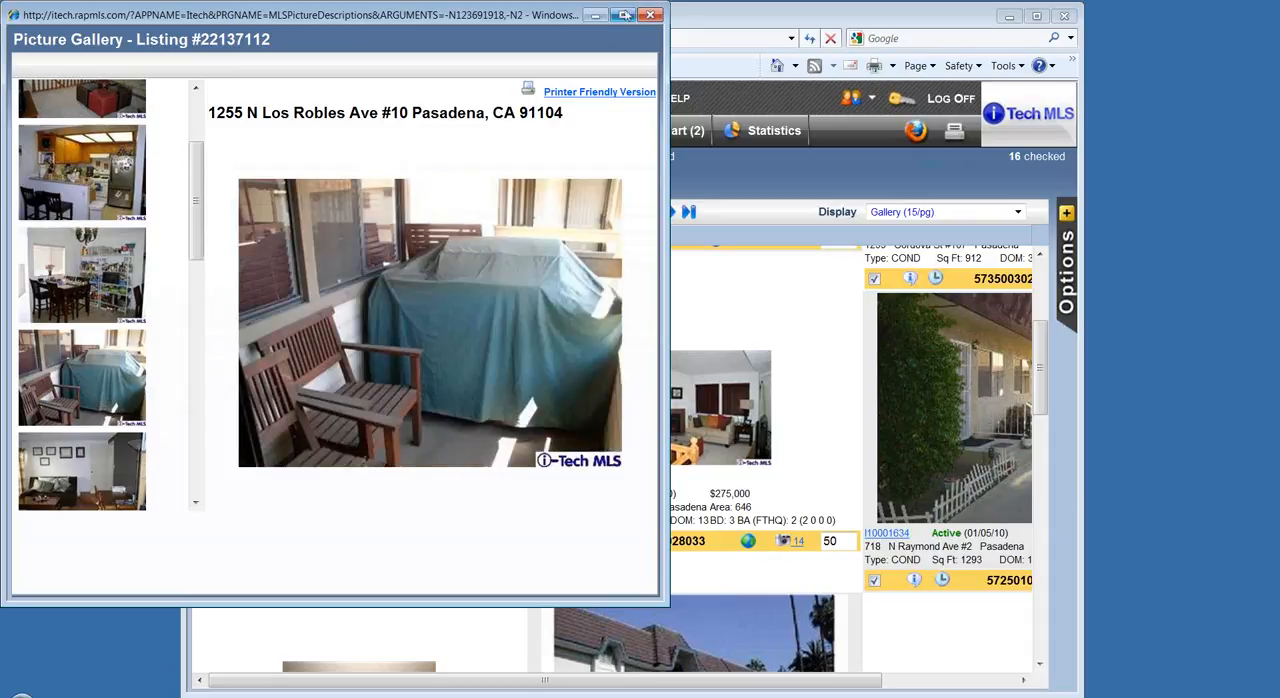
left_click(648, 15)
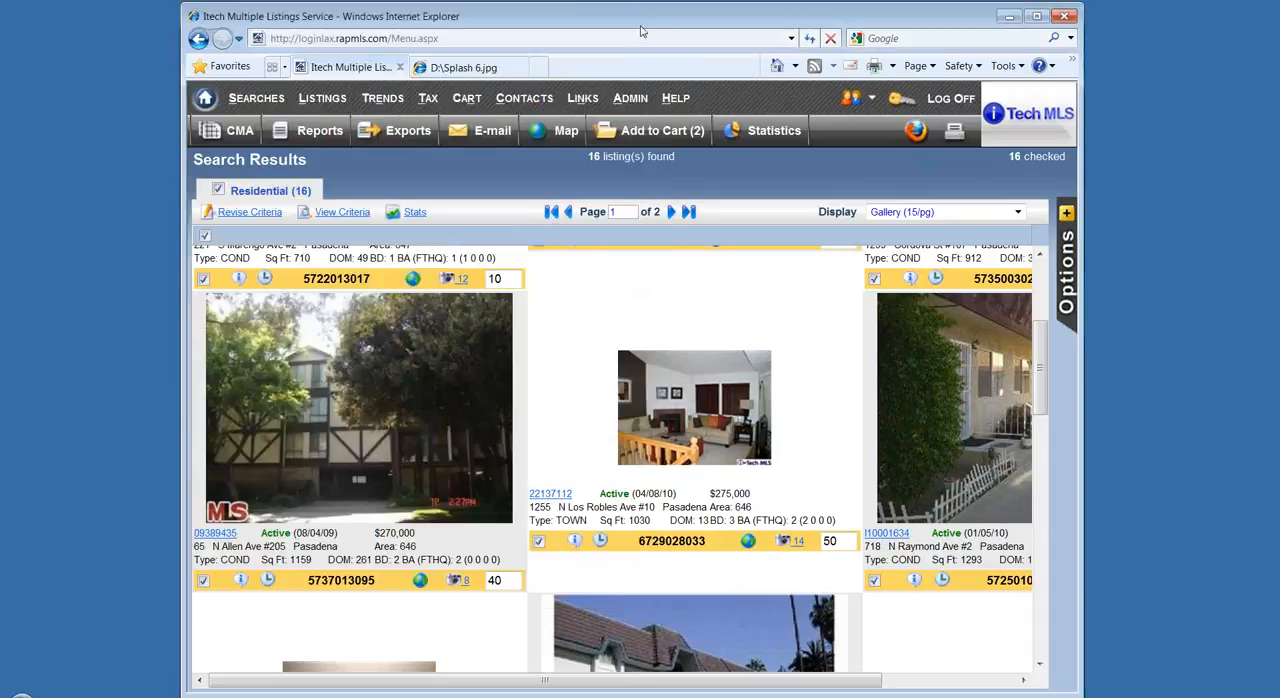
Switch the search results display back to One Line Grid (50/pg), accepting the loss of the selected sort order.
left_click(1018, 213)
left_click(915, 227)
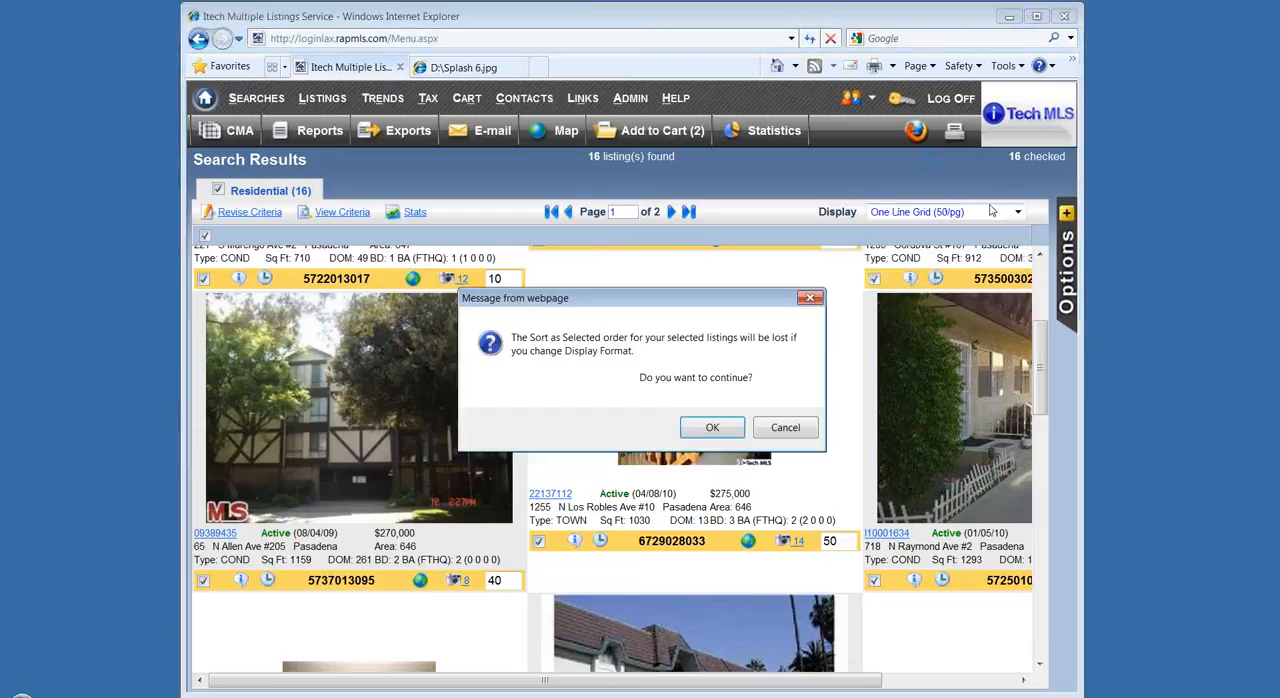
left_click(698, 436)
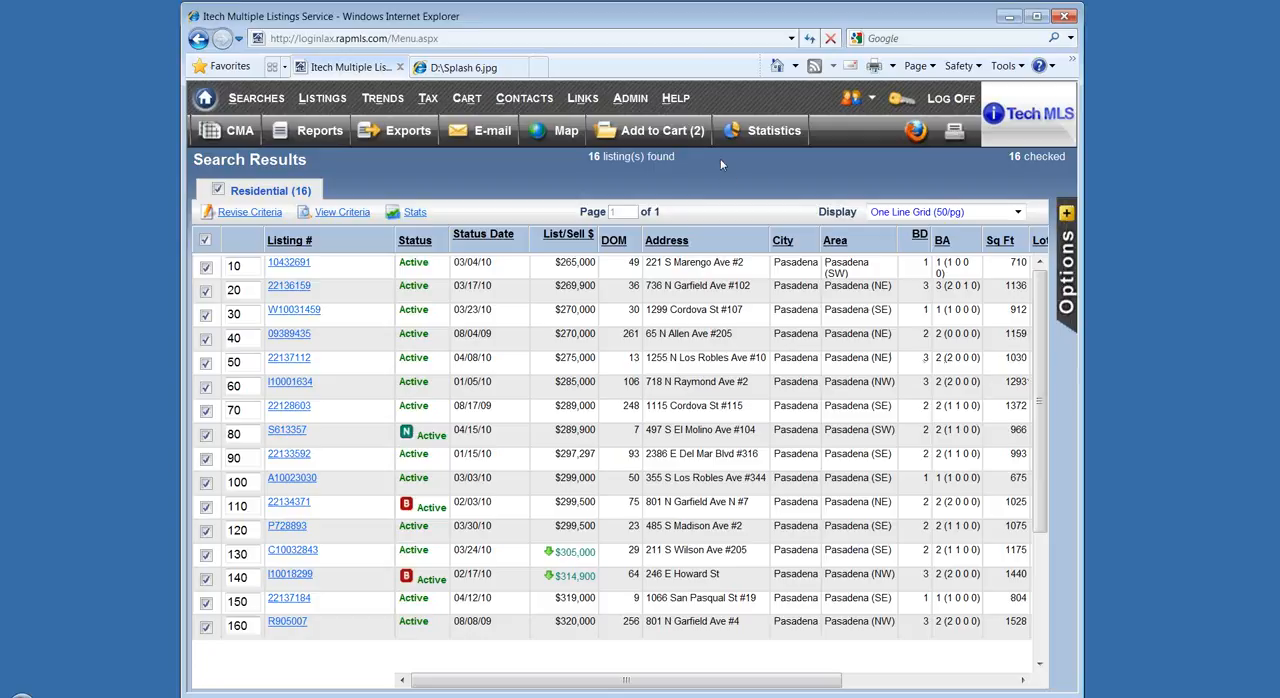
Open the One Line Grid Setup and move the Street Address field up to sort position 10 in the residential selected fields.
left_click(645, 108)
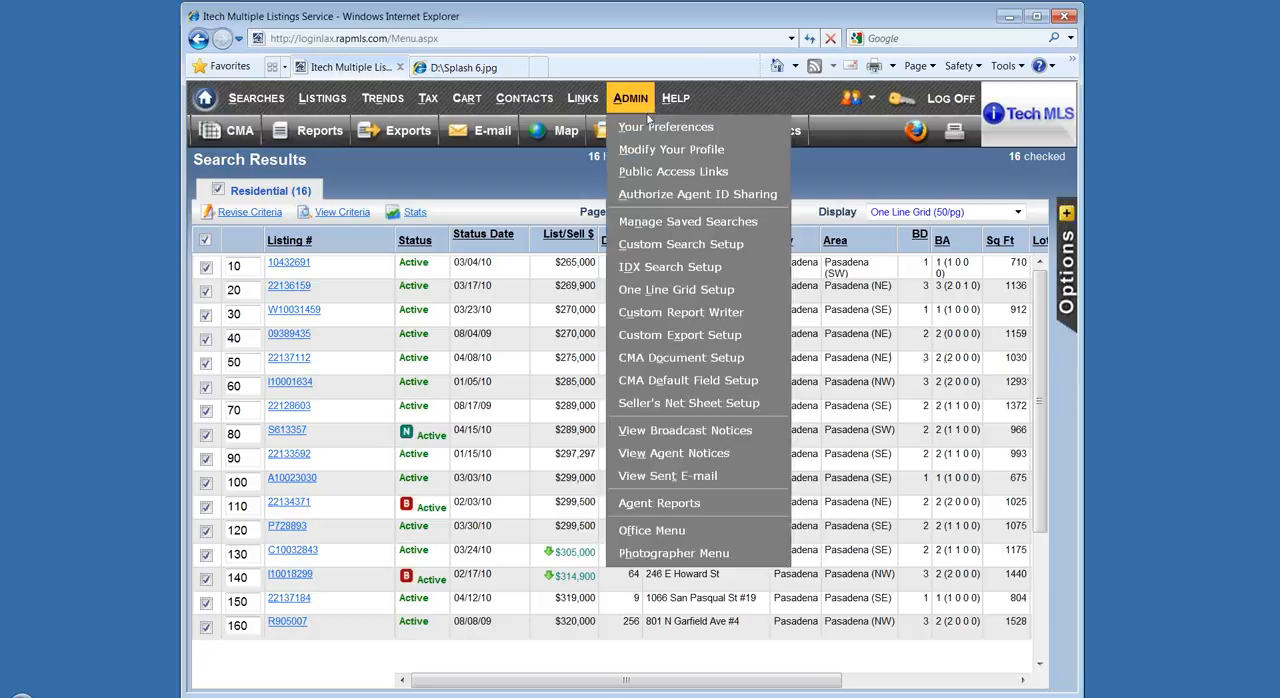
left_click(694, 289)
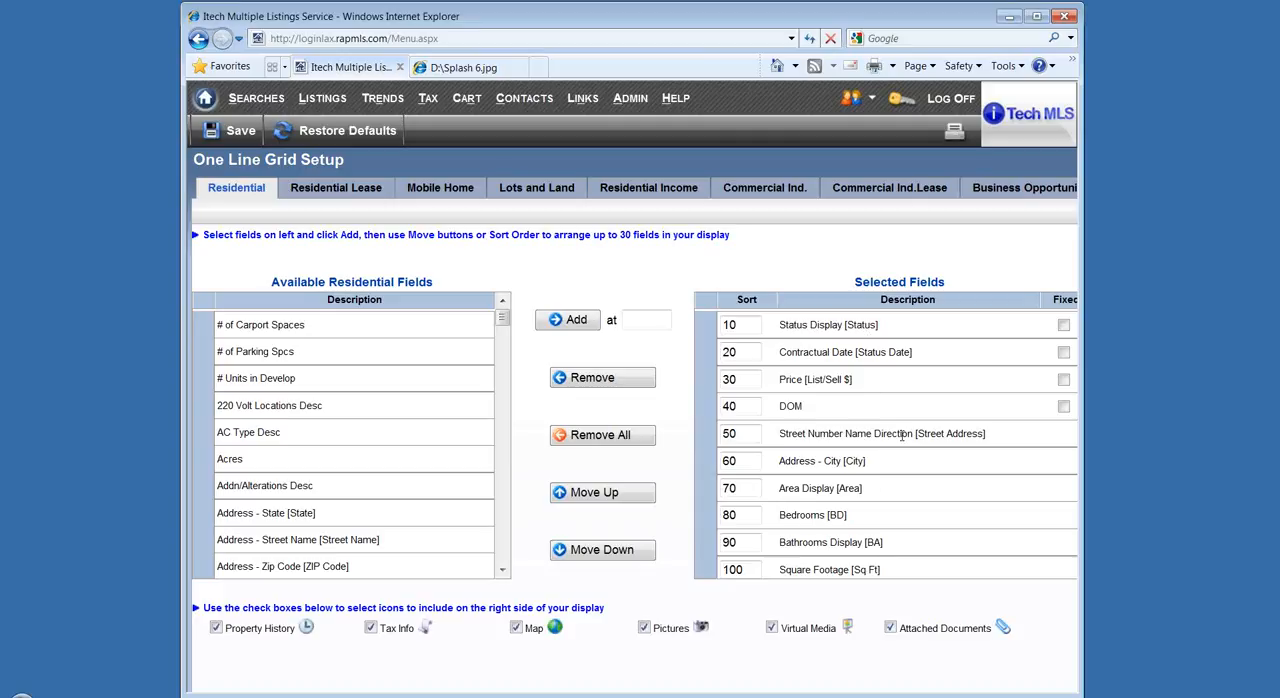
left_click(868, 433)
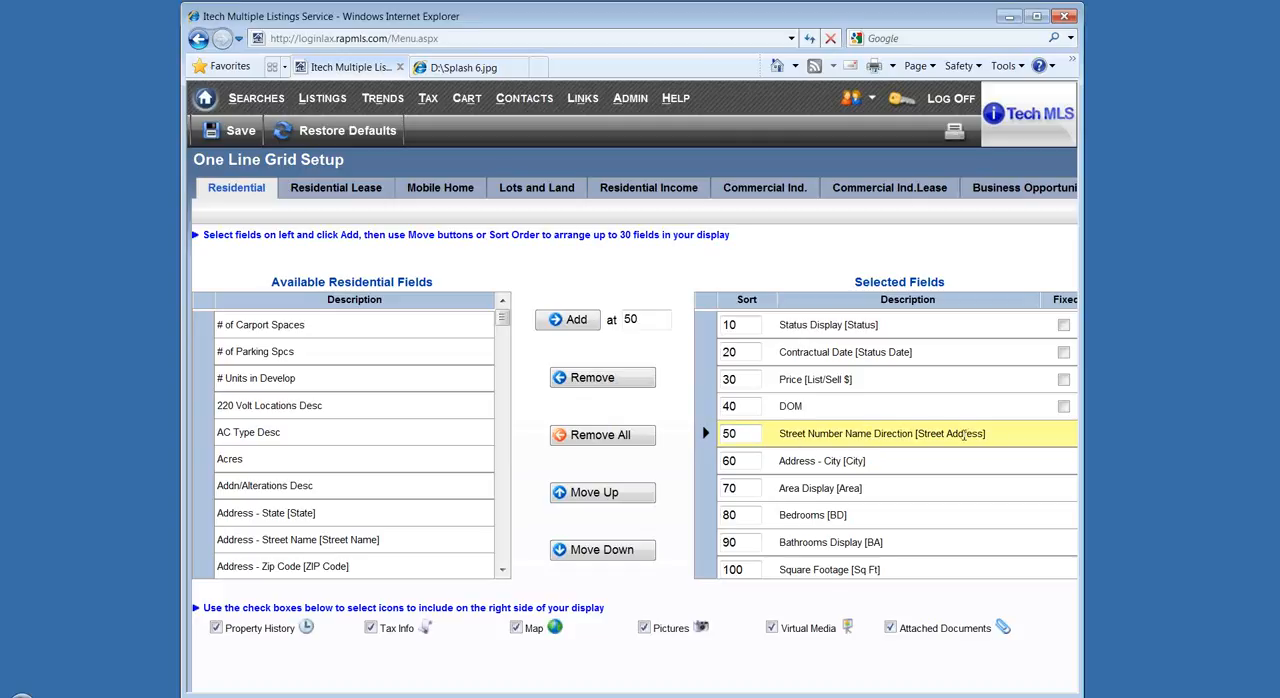
left_click(636, 496)
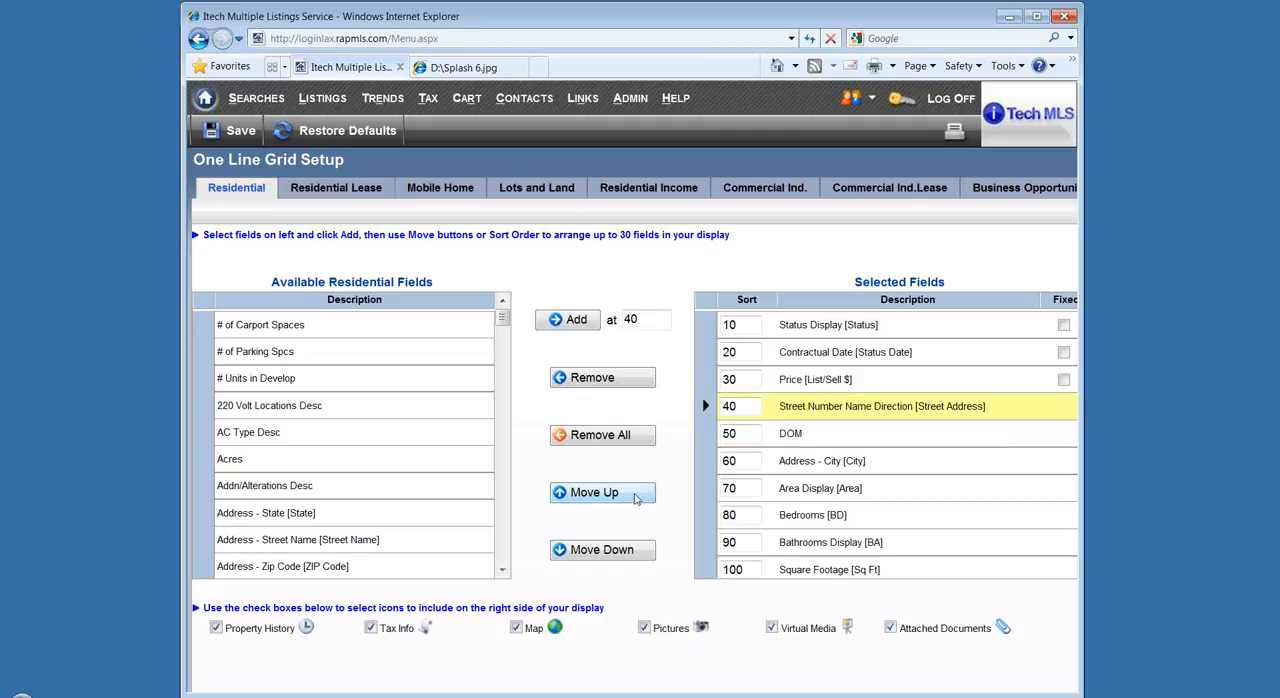
left_click(636, 497)
left_click(636, 497)
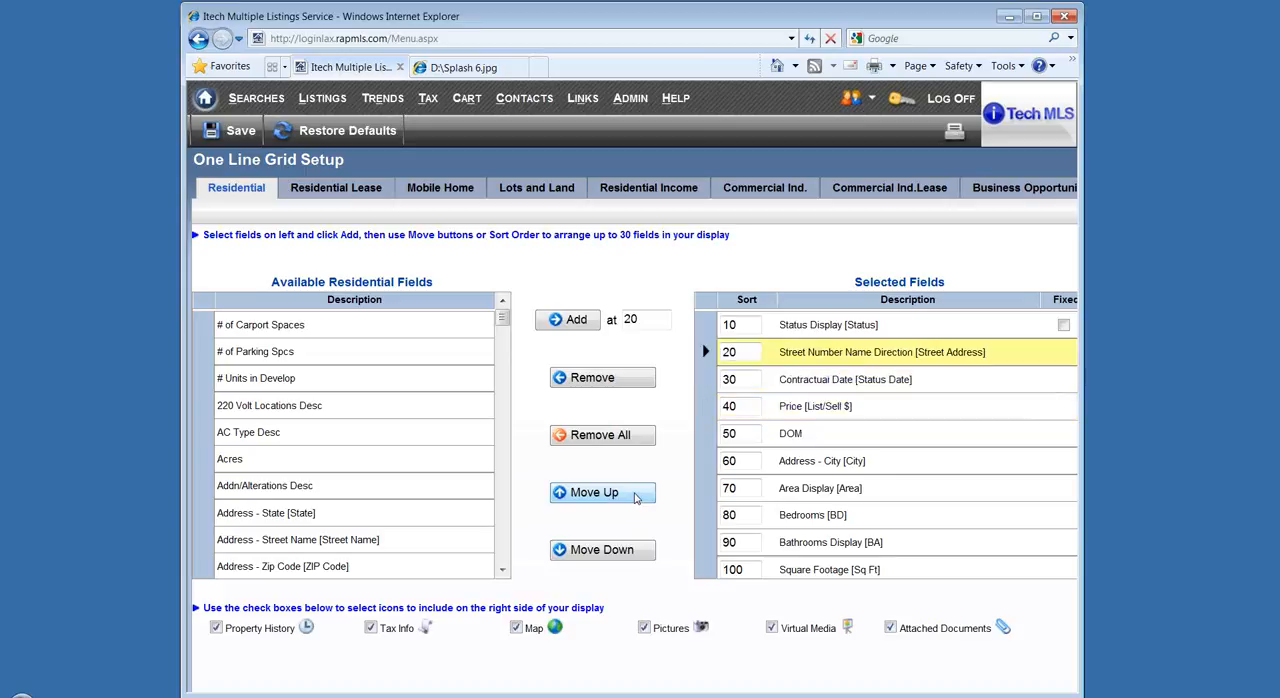
left_click(636, 497)
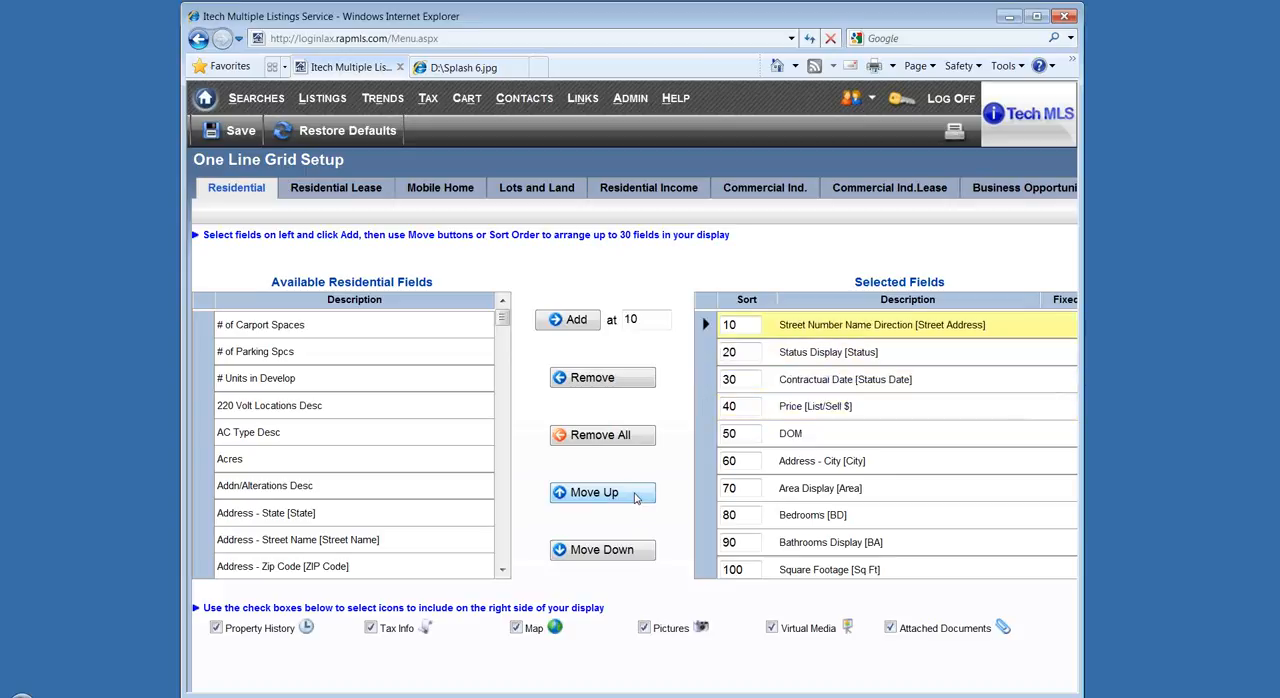
Remove the Address - City field from the selected fields and mark the Street Address field as fixed.
left_click(895, 468)
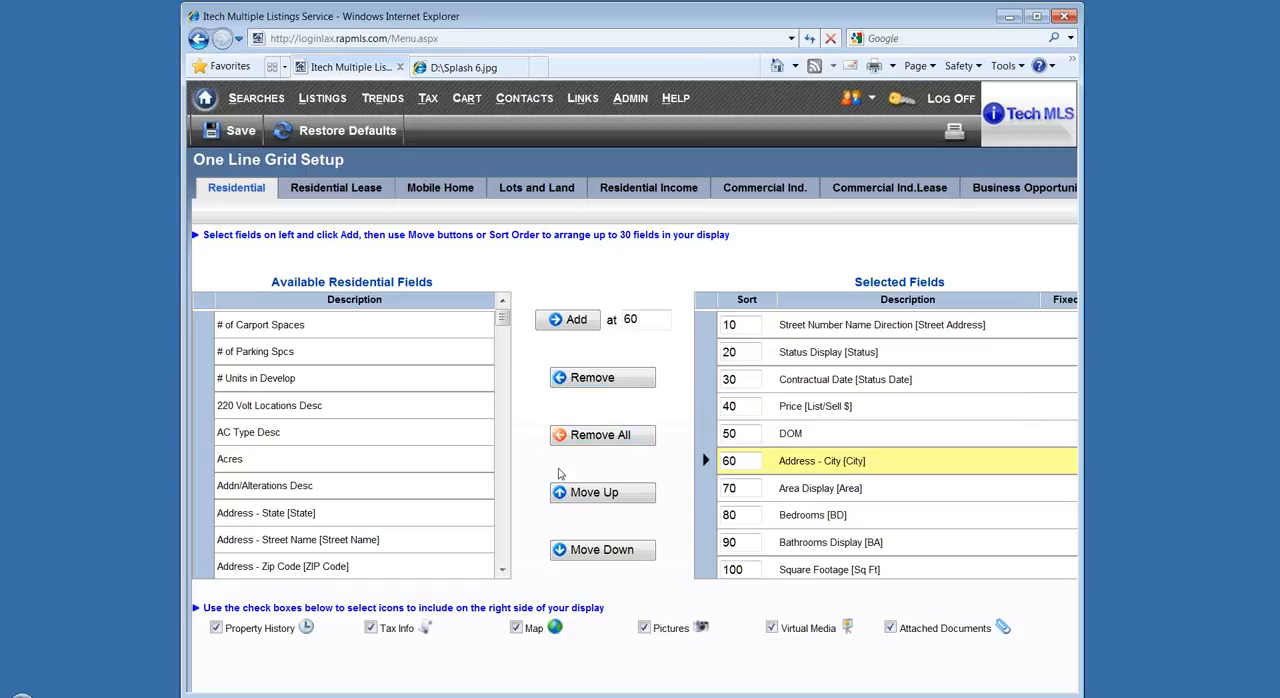
left_click(603, 379)
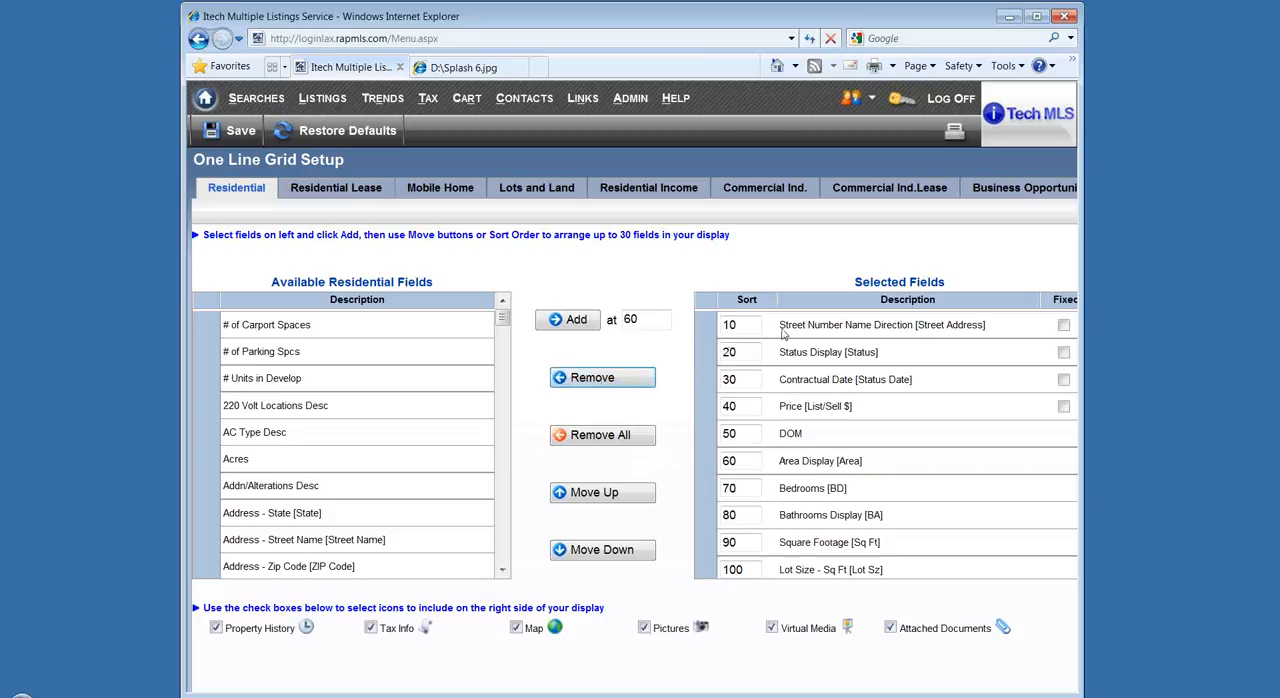
left_click_drag(1083, 329, 1117, 329)
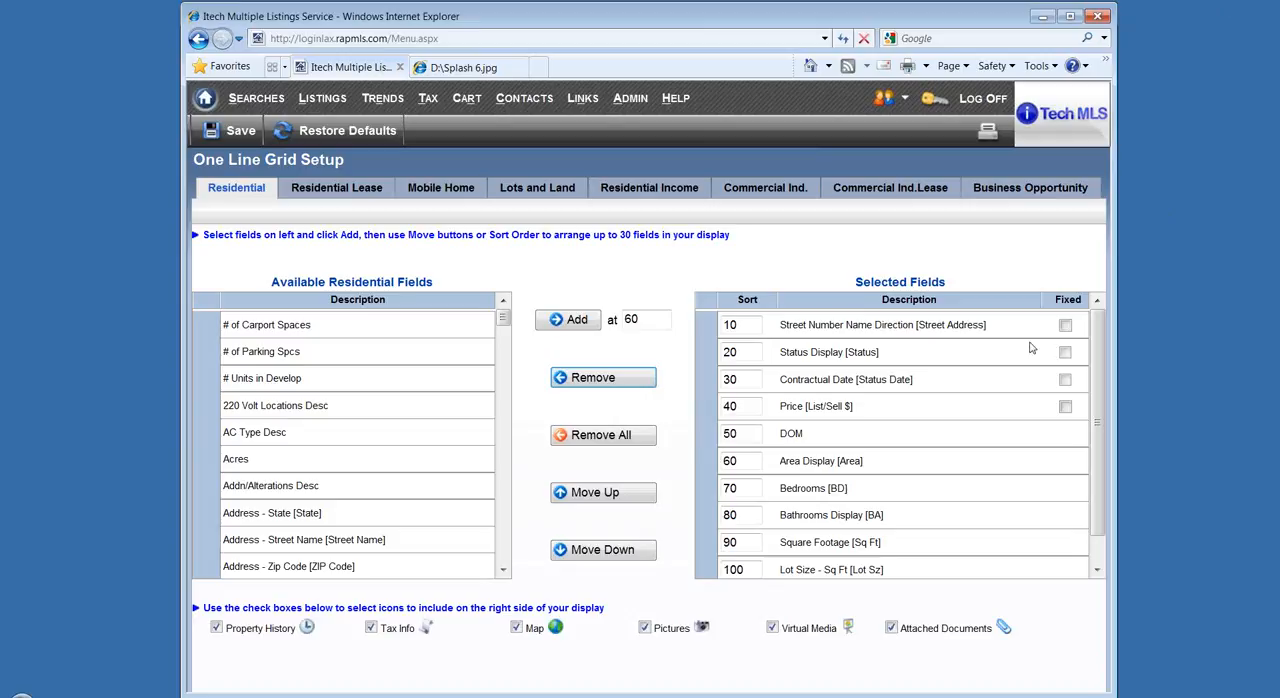
left_click(1065, 327)
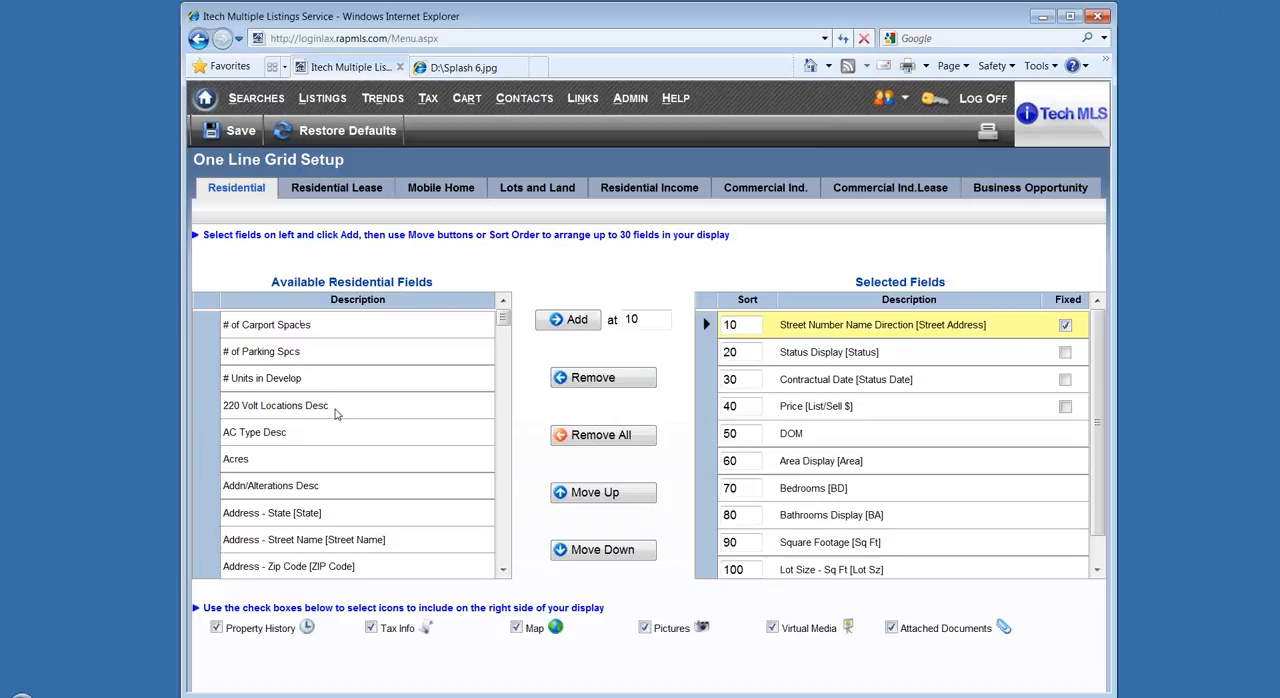
Add the # Units in Develop field to the selected fields at position 45.
left_click(278, 381)
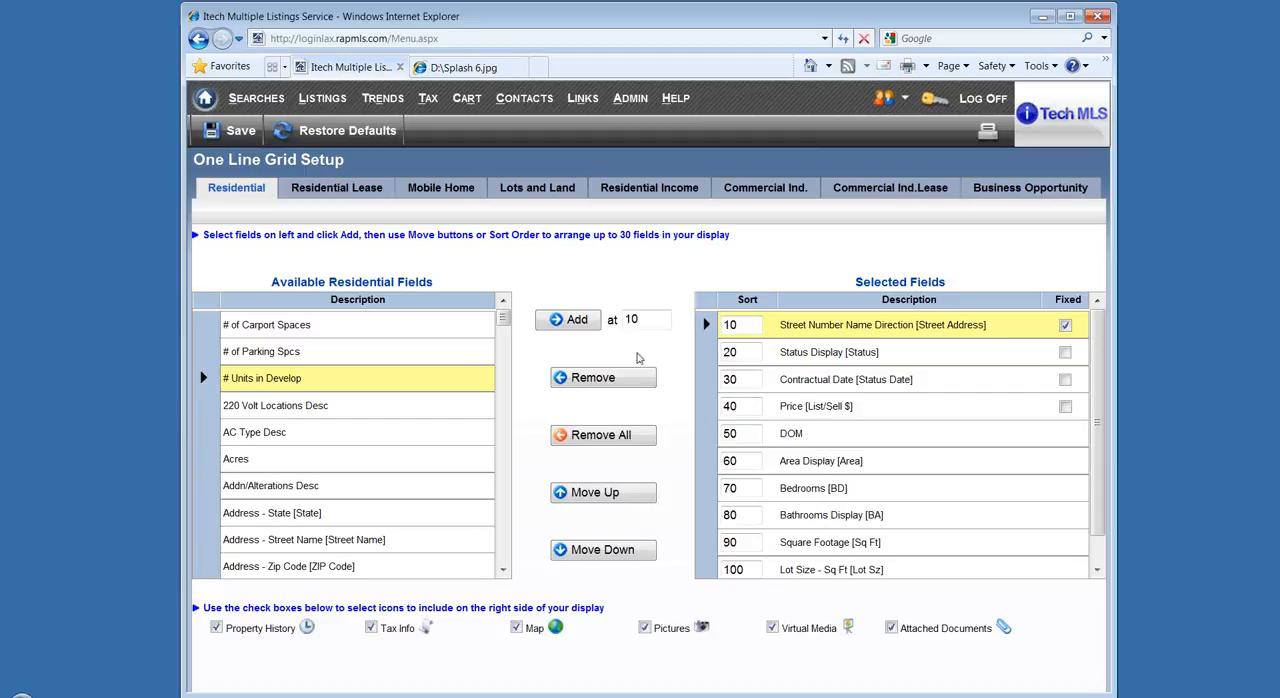
left_click_drag(648, 320, 616, 318)
type("45")
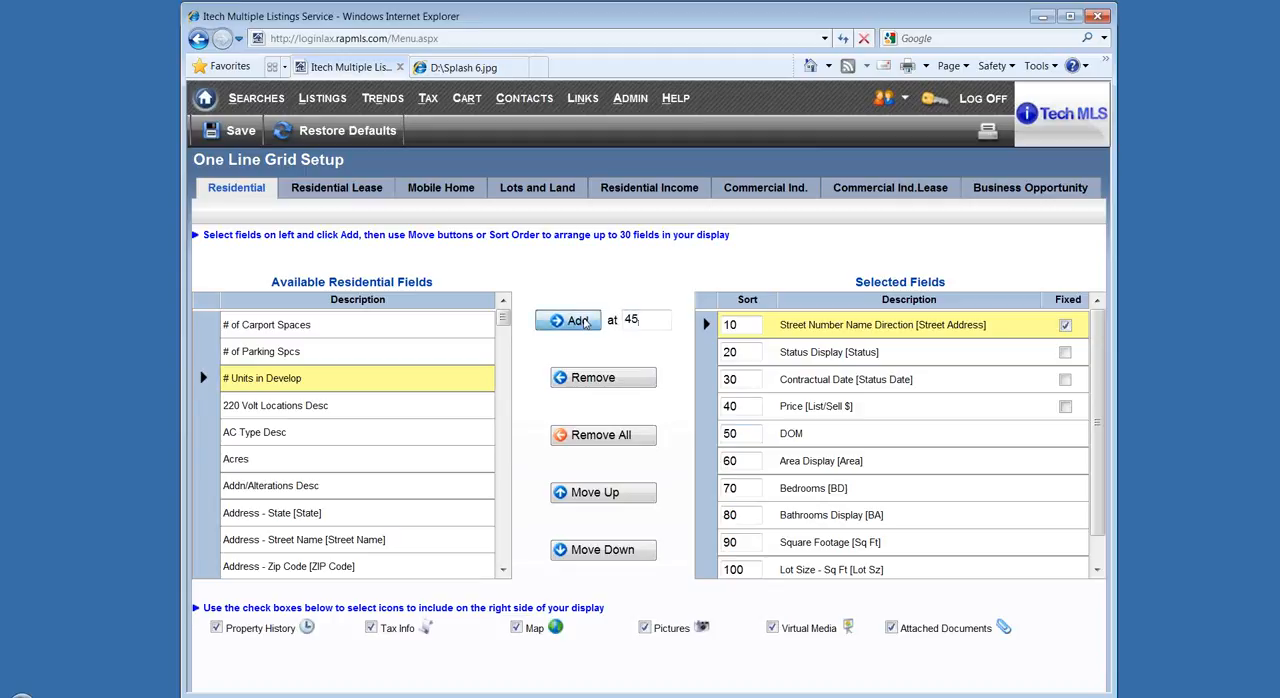
left_click(585, 321)
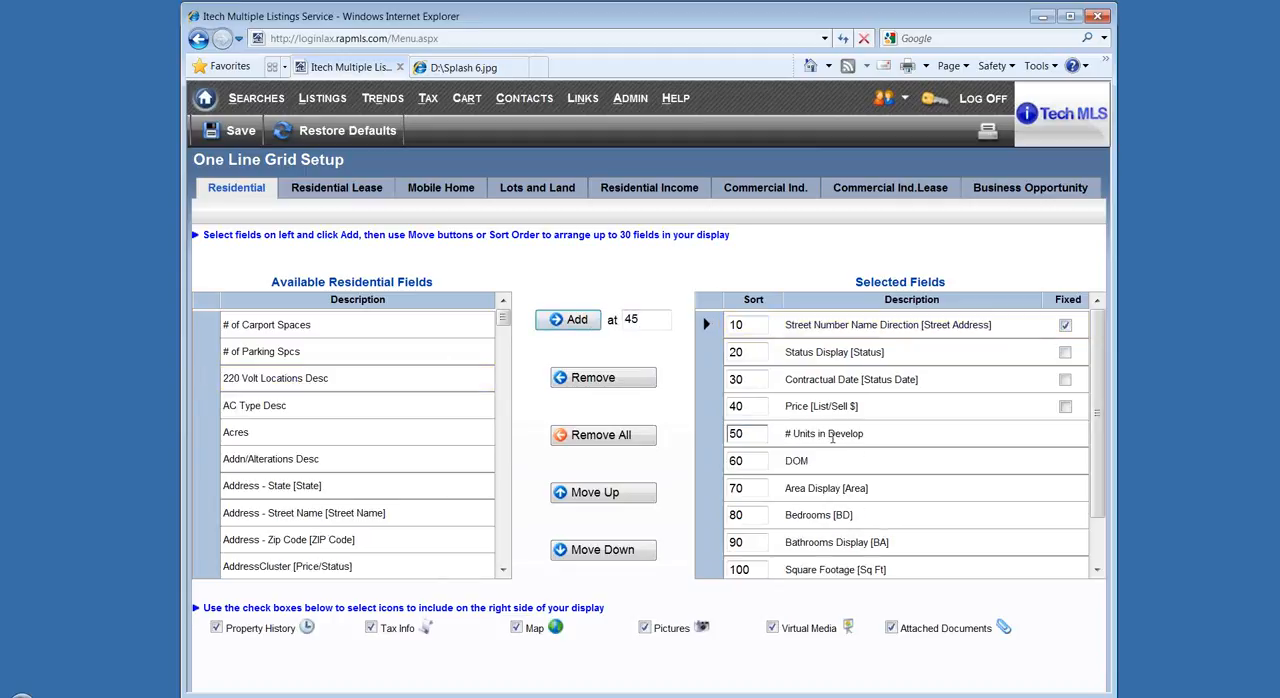
Add the Assoc Dues #1 field to the selected fields at position 45 and save the residential grid setup.
left_click_drag(503, 316, 500, 345)
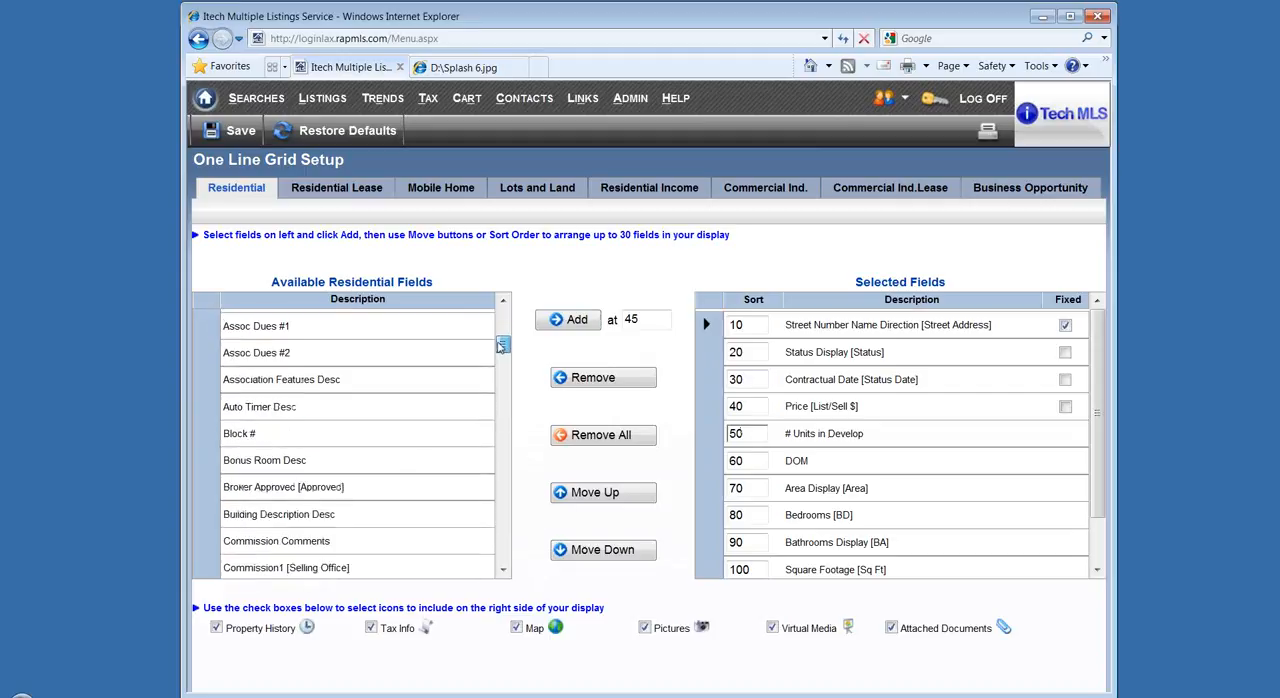
left_click(272, 329)
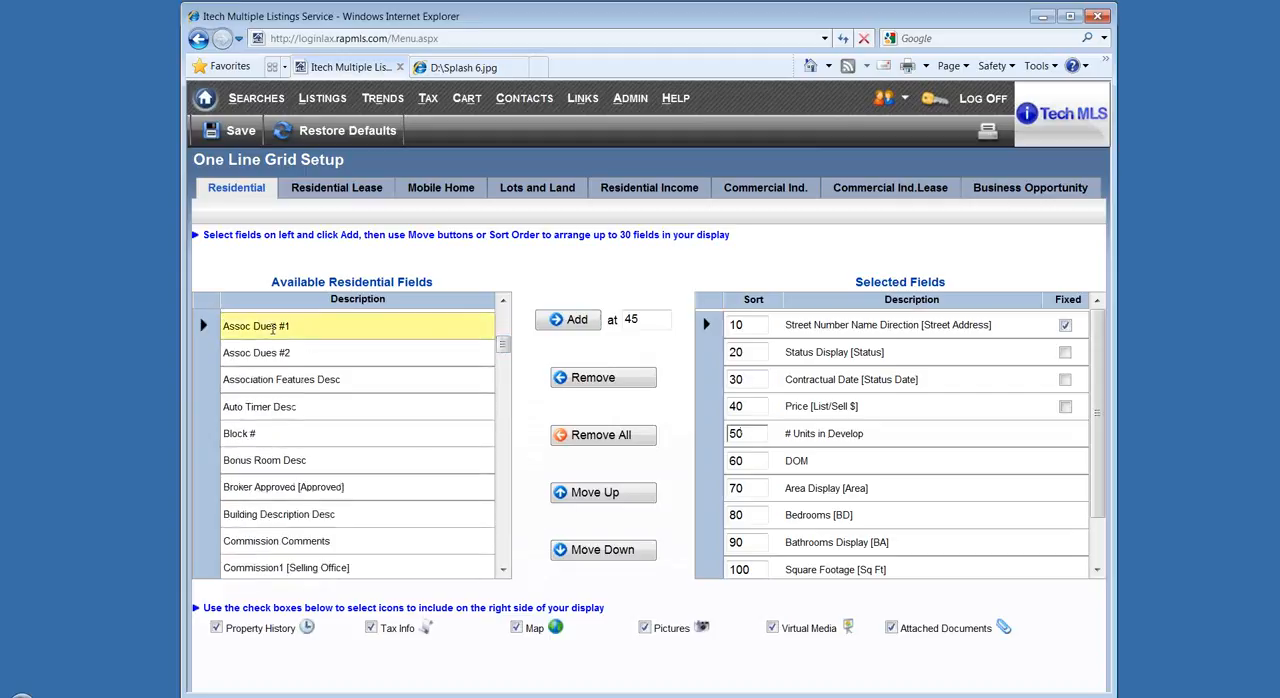
left_click(562, 320)
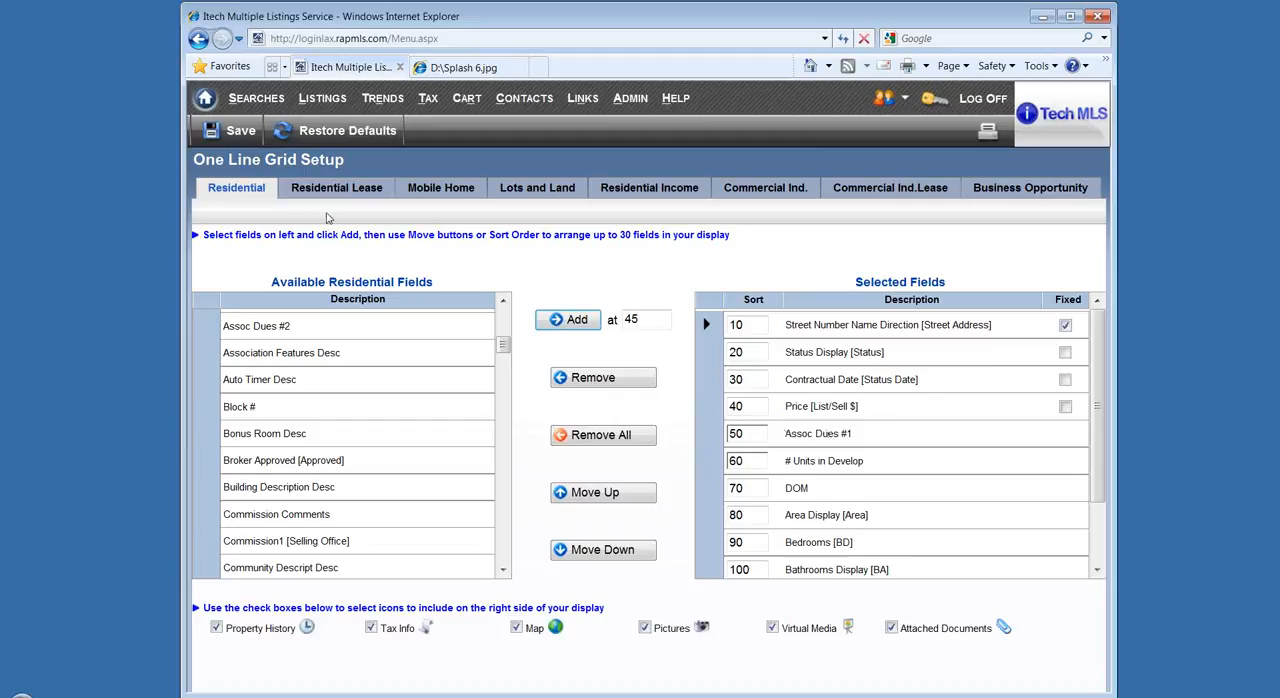
left_click(230, 137)
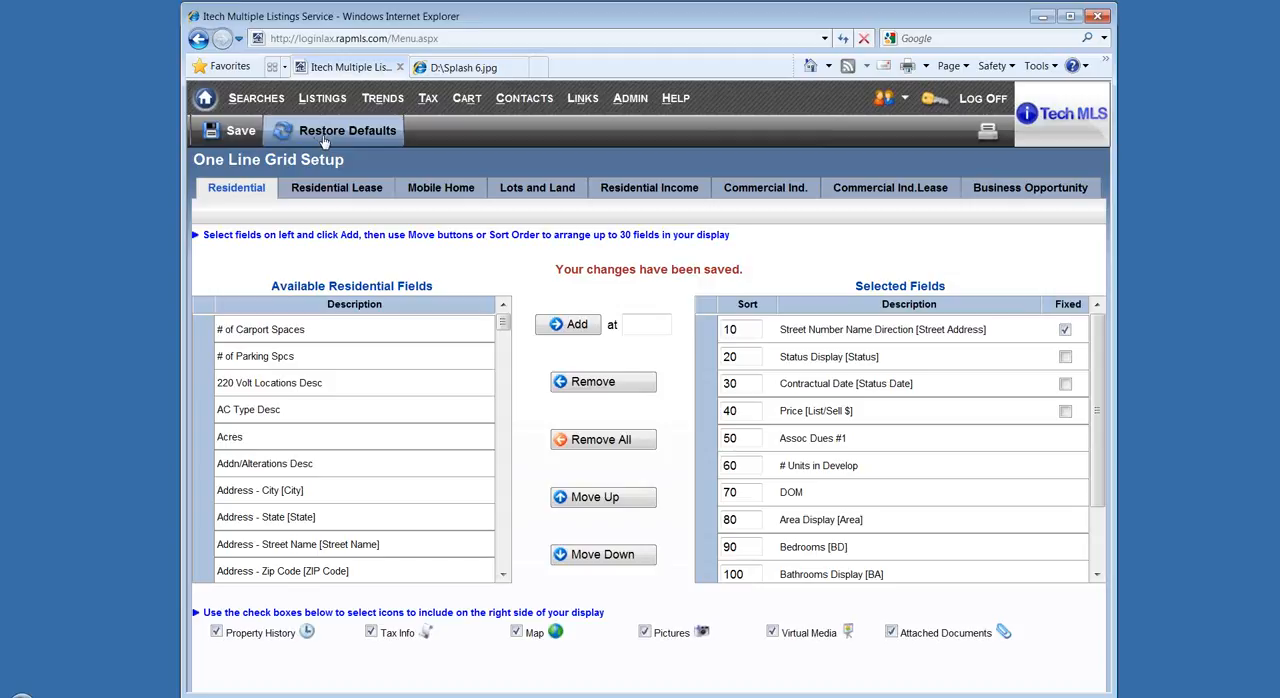
Run the saved search Pas Condod 260-325 to view its results in the customized one-line grid.
left_click(241, 106)
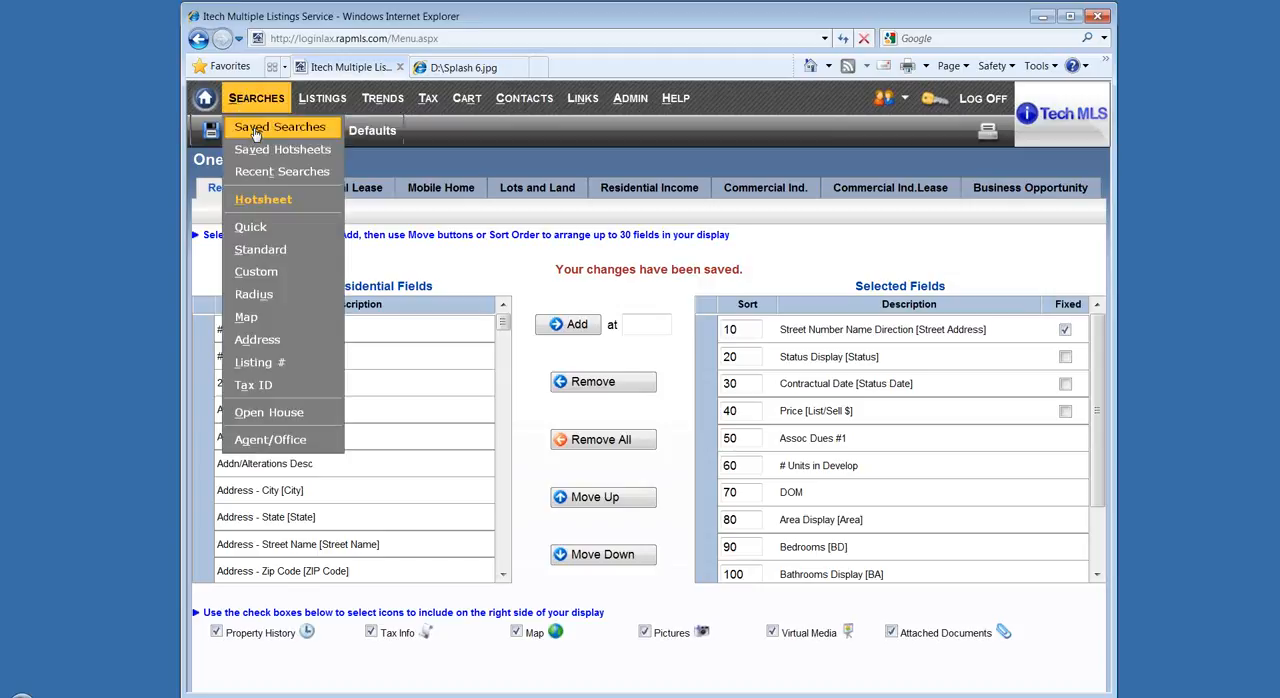
left_click(256, 132)
left_click(340, 222)
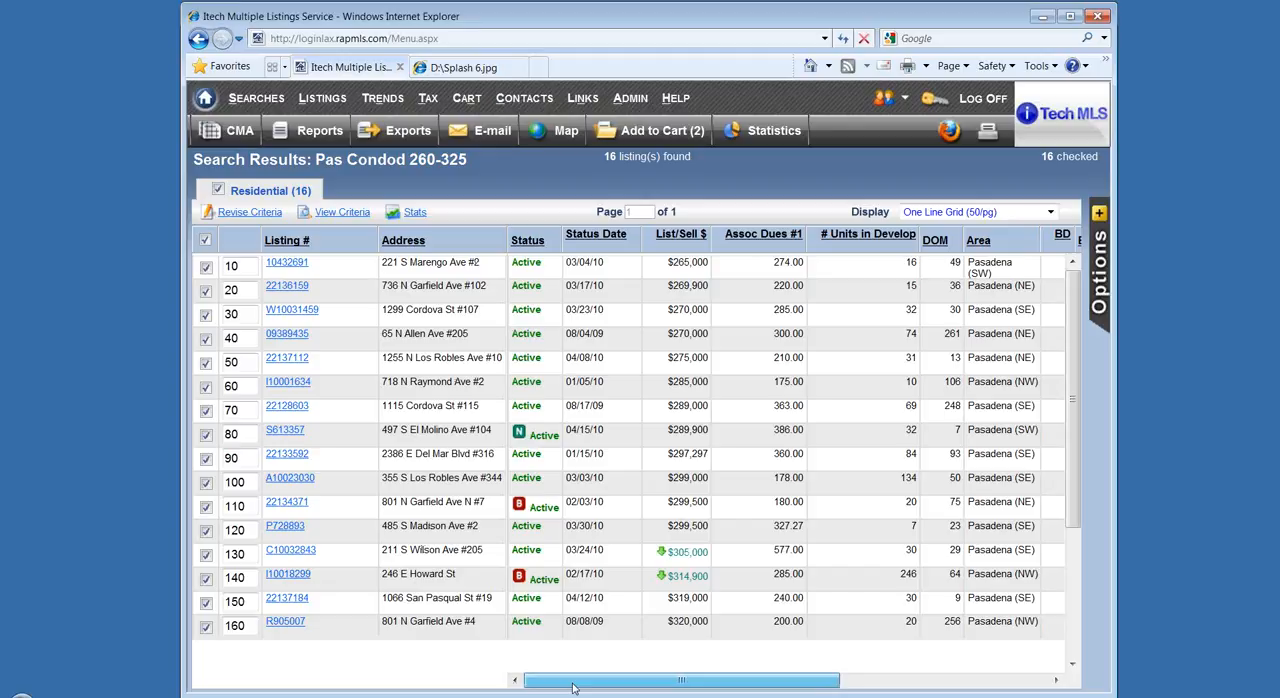
left_click_drag(573, 687, 635, 684)
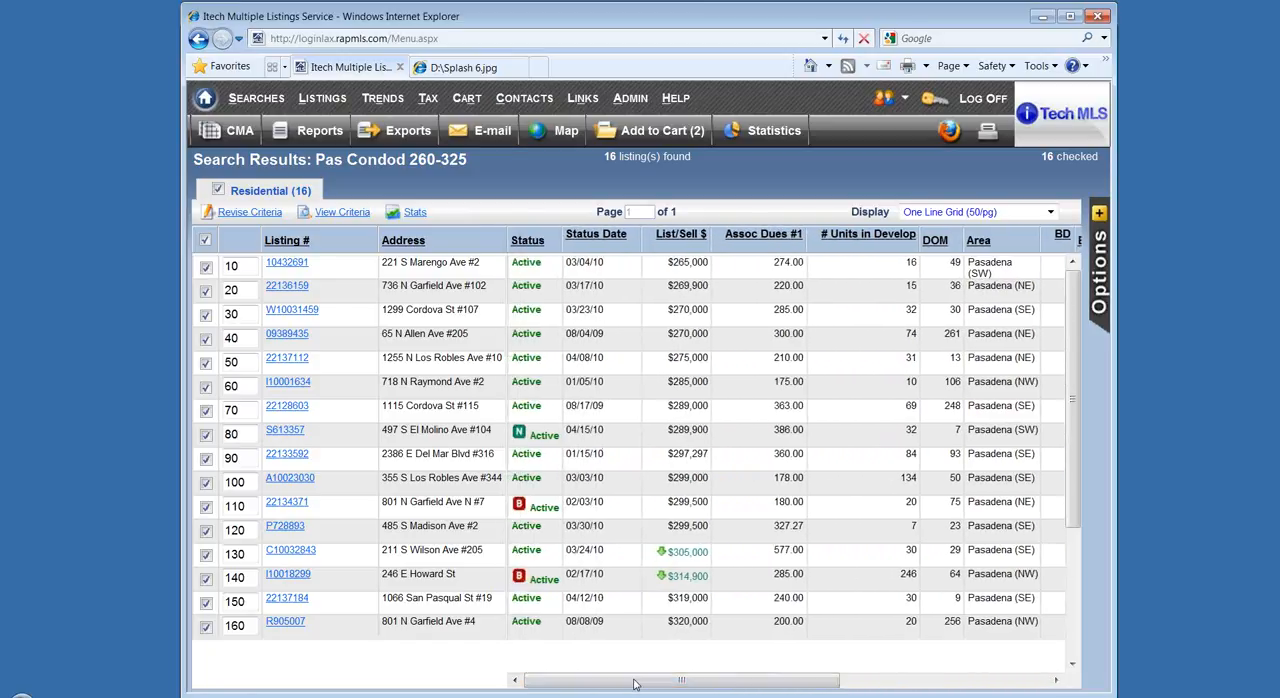